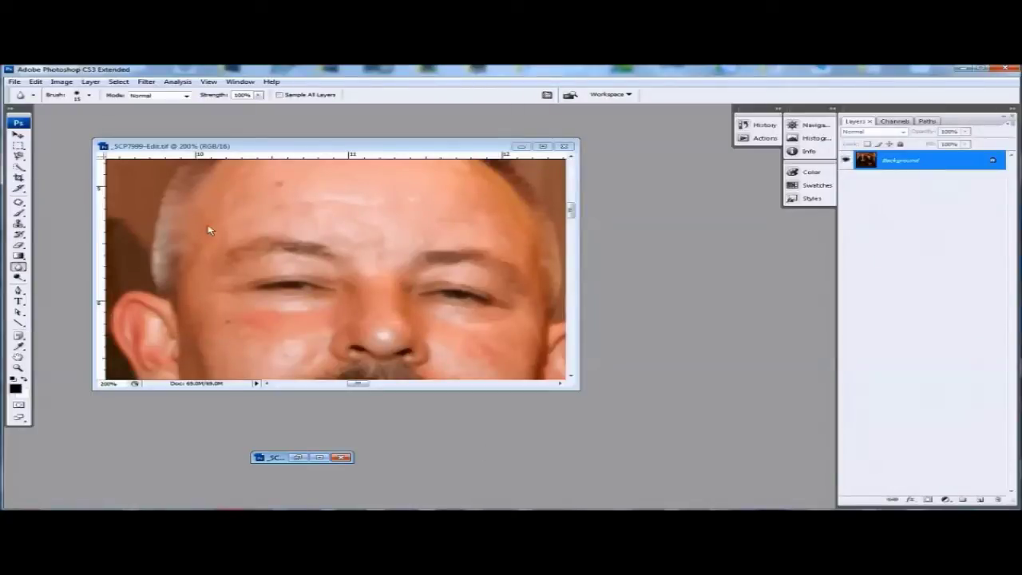
- Restore the minimized _SCP8000-Edit-2.tif photo as a floating window and arrange it beside _SCP7999-Edit.tif
left_click_drag(283, 149, 278, 142)
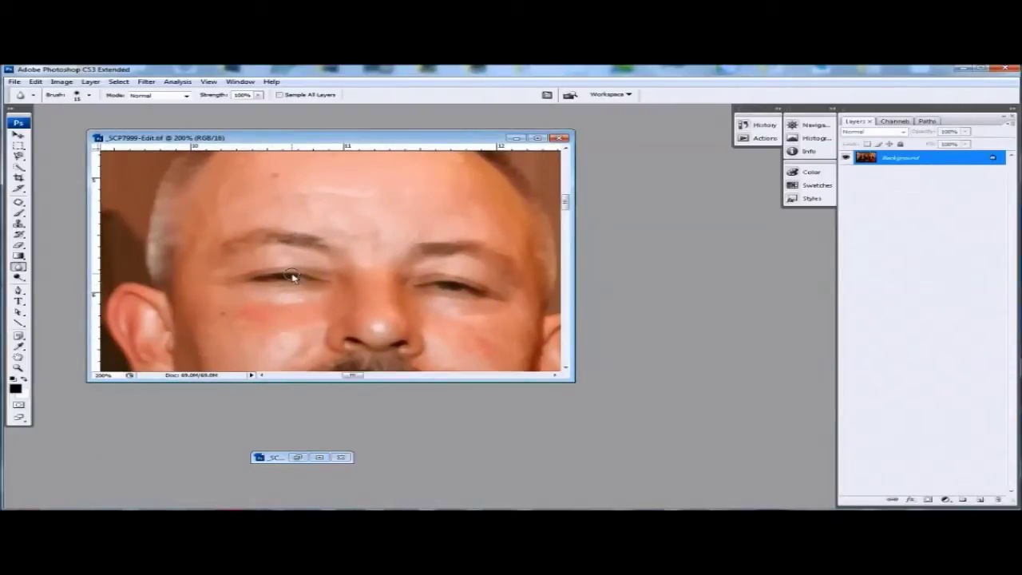
left_click(321, 458)
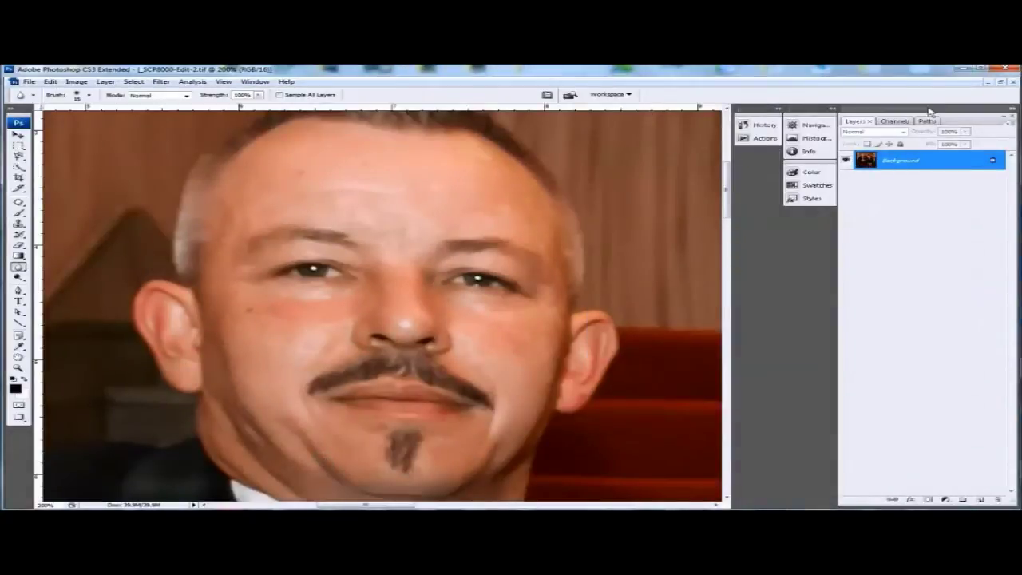
left_click(1001, 82)
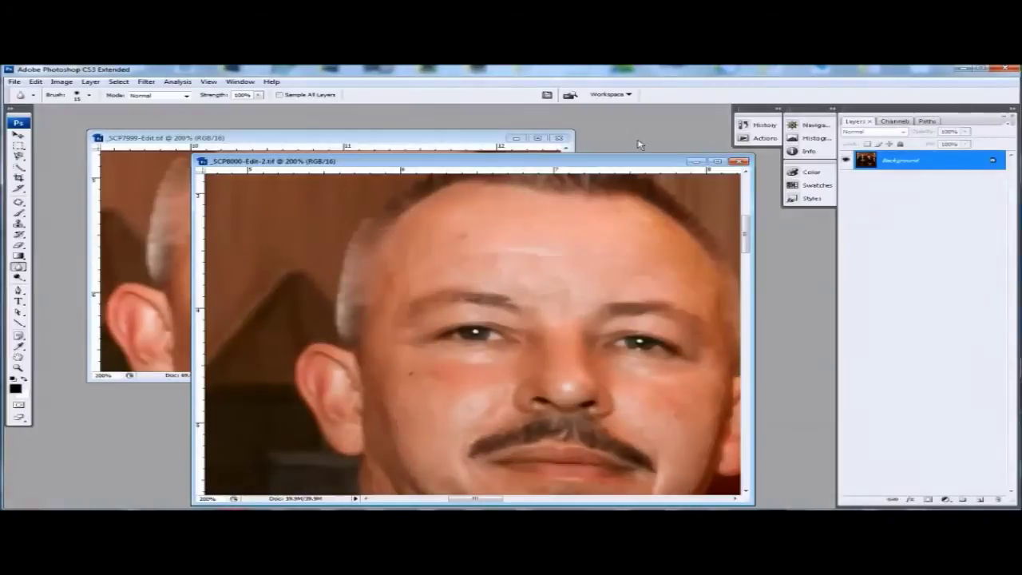
left_click_drag(575, 162, 609, 131)
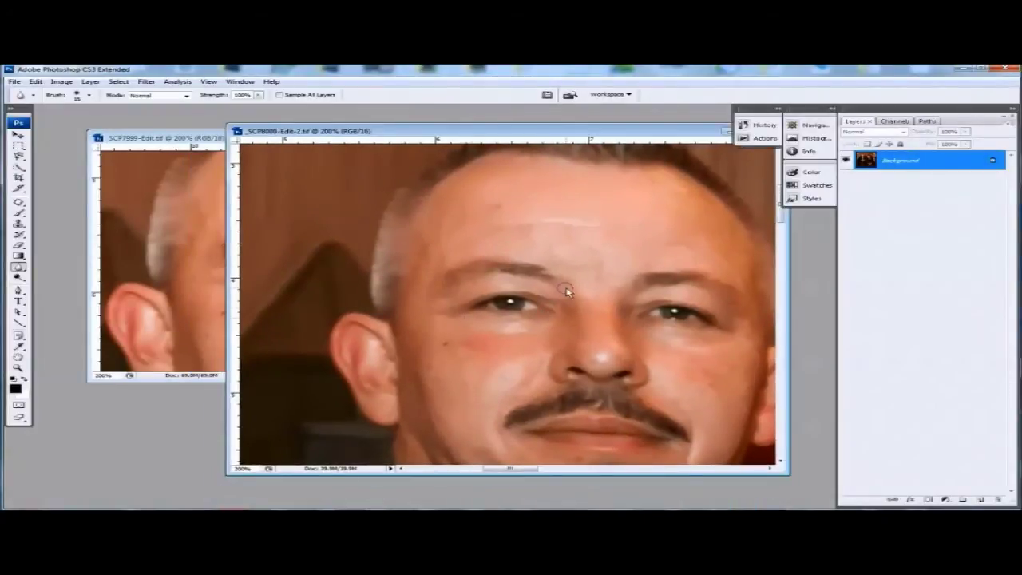
left_click_drag(482, 130, 631, 112)
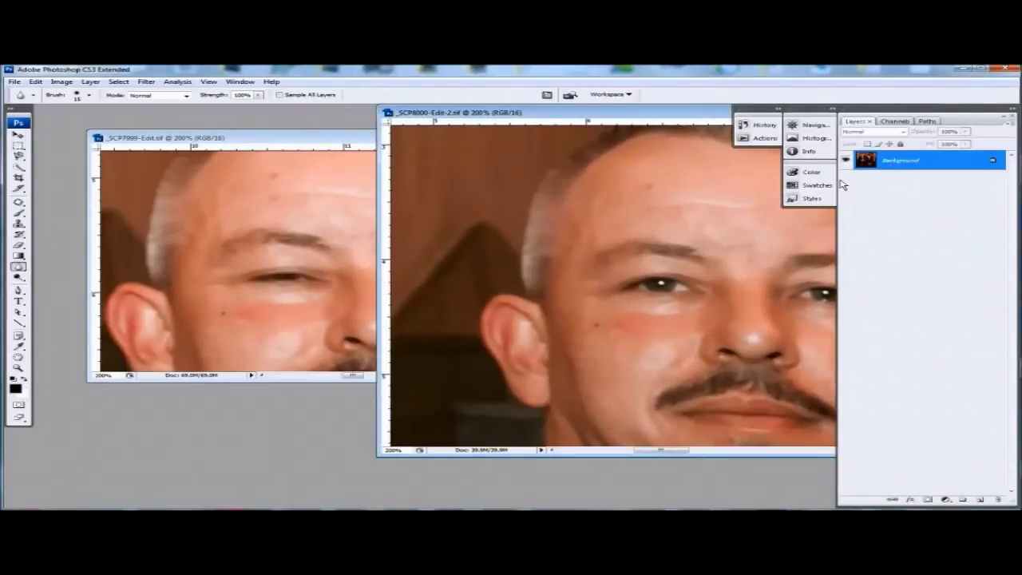
- Duplicate the Background layer in both photos and reposition their windows so both faces can be seen
key("ctrl+j")
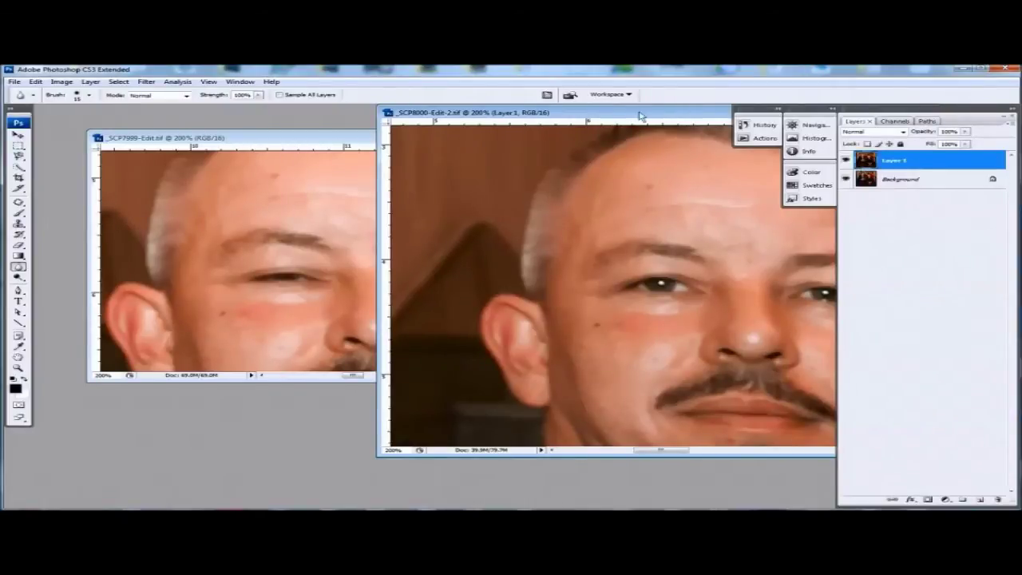
left_click(242, 139)
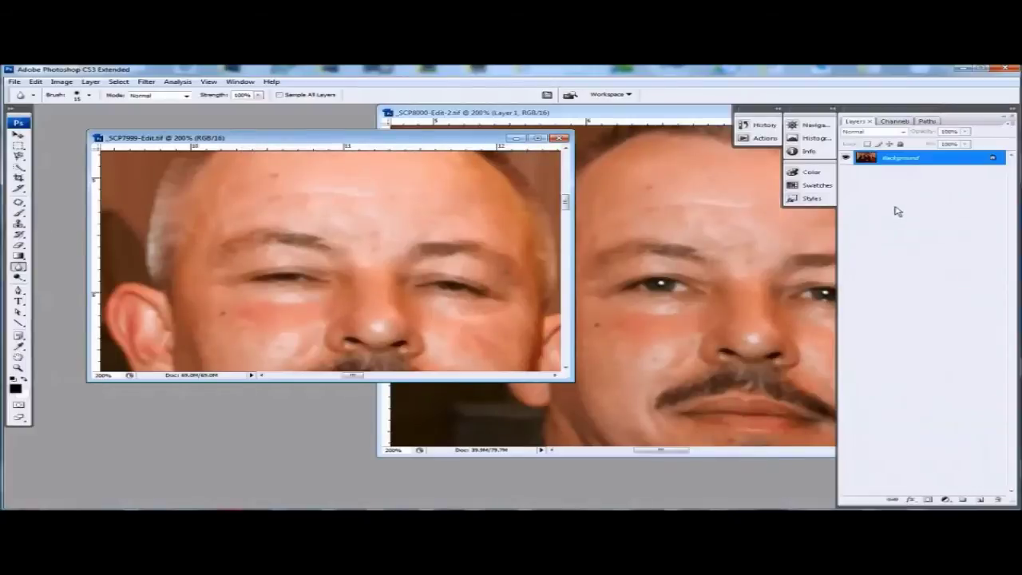
key("ctrl+j")
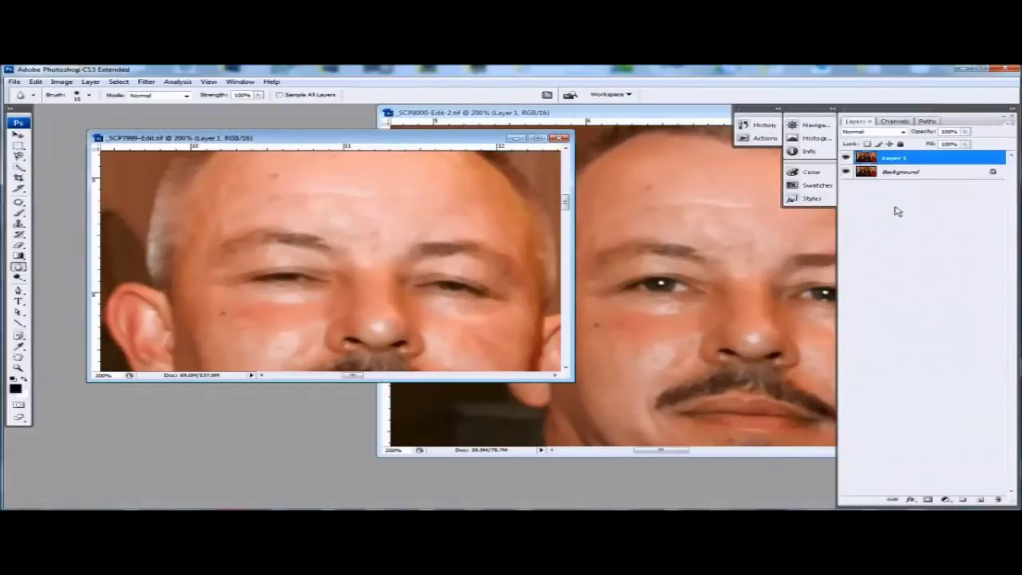
left_click_drag(425, 141, 401, 124)
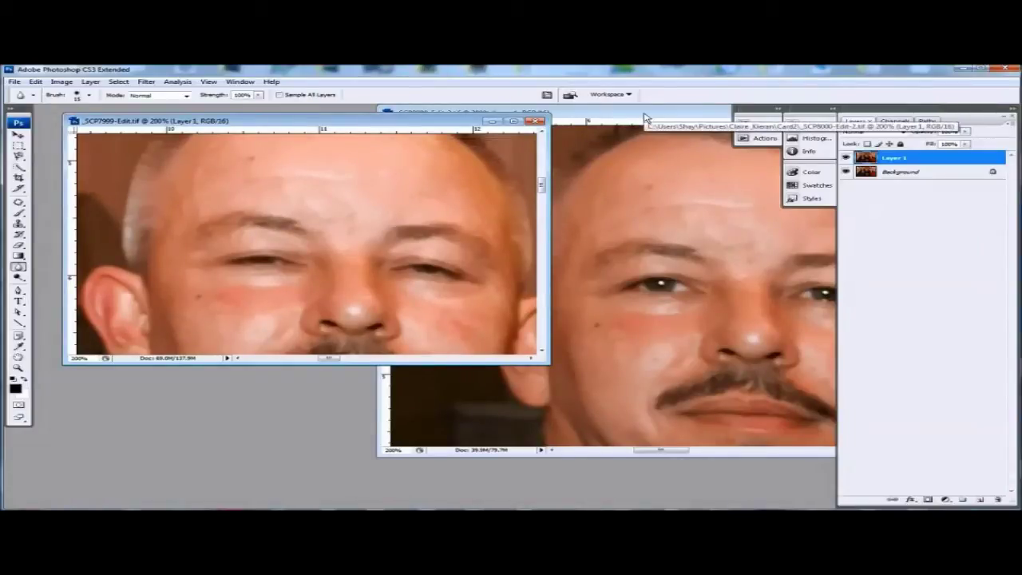
left_click_drag(646, 118, 602, 142)
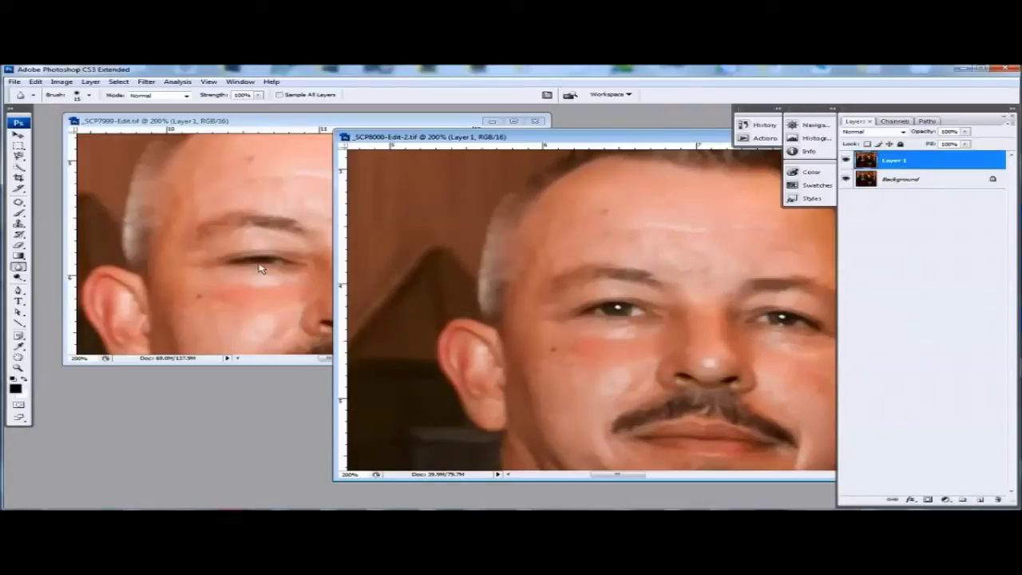
- Copy a rectangular area around the left-hand open eye in _SCP8000-Edit-2.tif to its own layer and place it over the matching eye in _SCP7999-Edit.tif
left_click(20, 147)
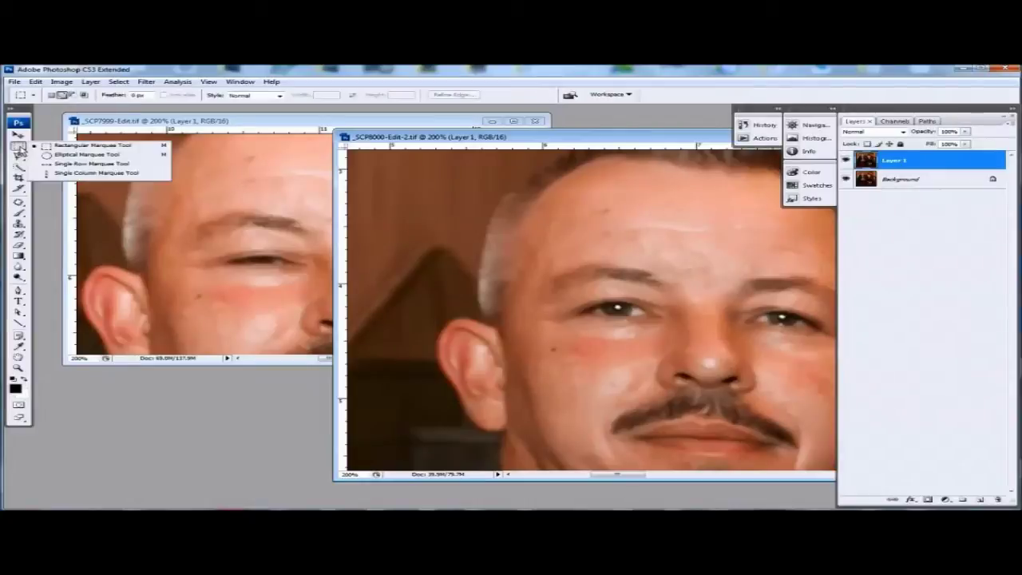
left_click(122, 147)
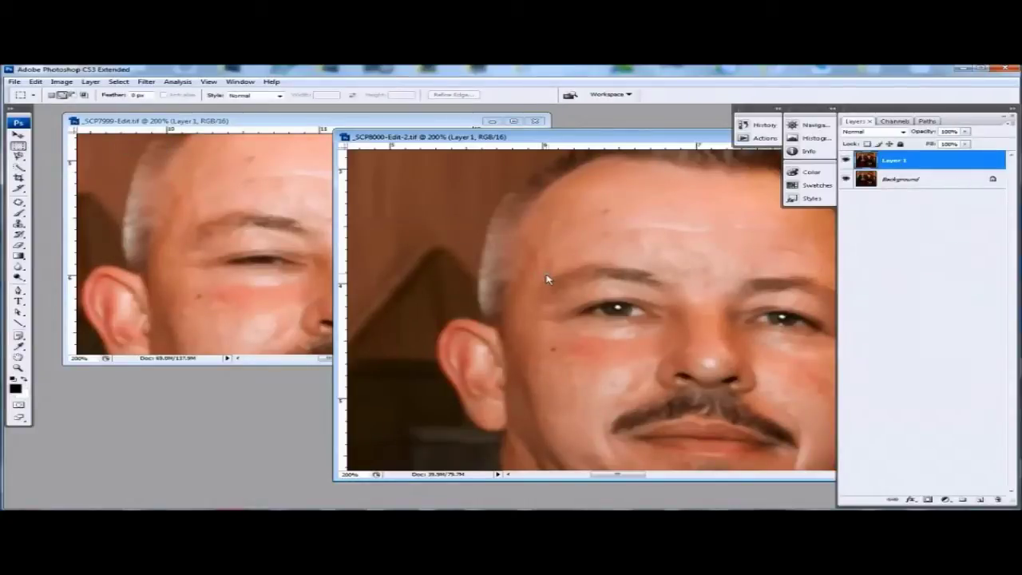
left_click_drag(547, 279, 677, 345)
right_click(638, 320)
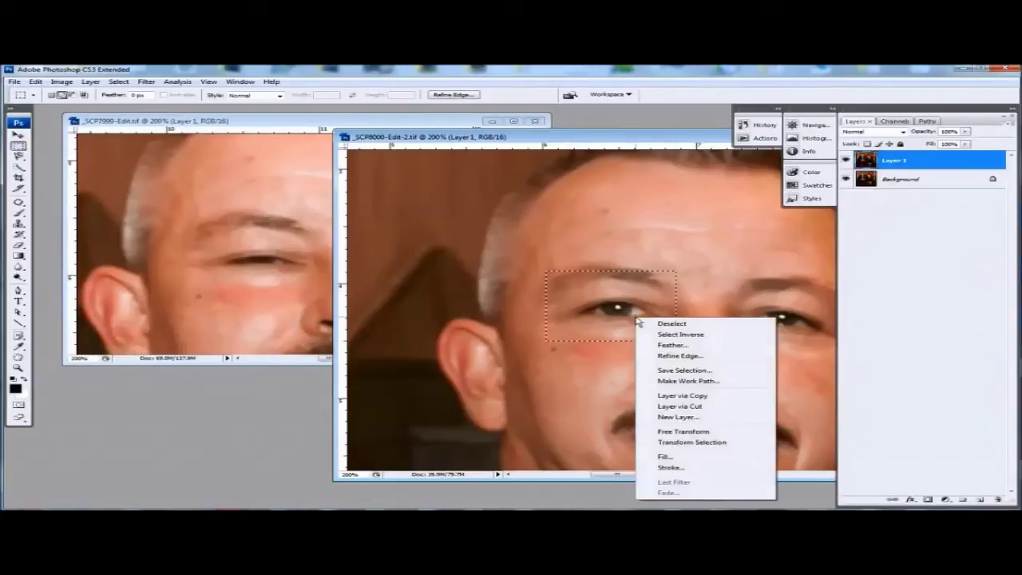
left_click(683, 396)
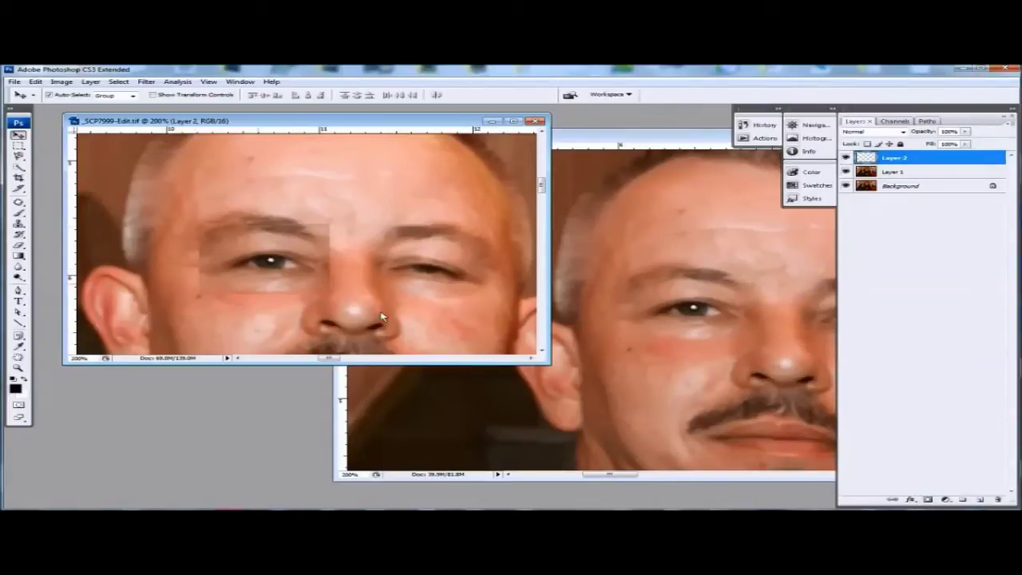
- Add a black layer mask to the pasted eye layer and paint white over the eye to reveal only the open eye
left_click(928, 499, "alt")
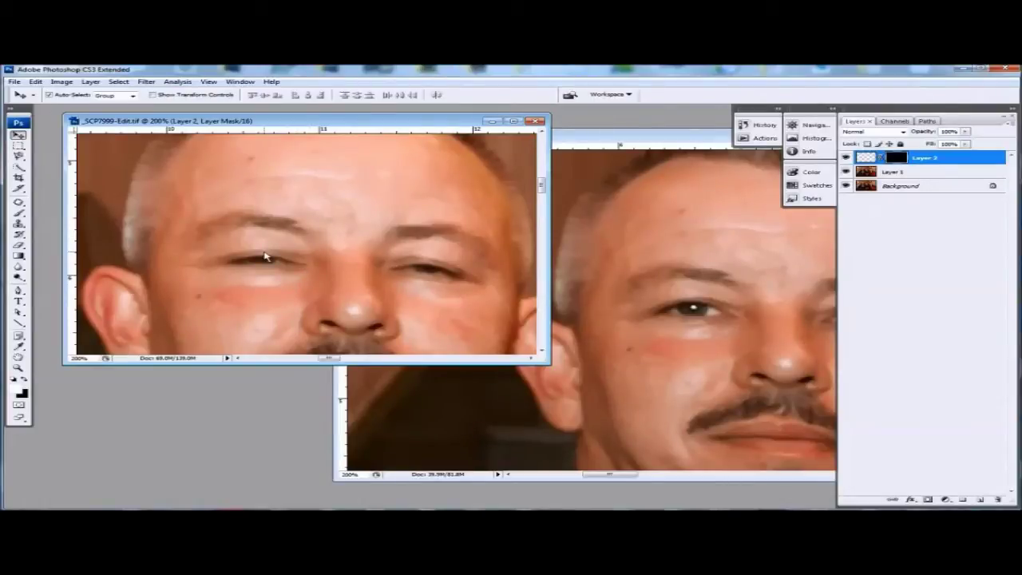
key("b")
mouse_move(265, 256)
left_mouse_down()
mouse_move(291, 254)
mouse_move(219, 264)
mouse_move(280, 262)
mouse_move(220, 267)
mouse_move(262, 277)
mouse_move(294, 261)
mouse_move(284, 253)
mouse_move(222, 270)
mouse_move(284, 257)
mouse_move(297, 274)
mouse_move(235, 274)
mouse_move(302, 279)
mouse_move(307, 263)
mouse_move(281, 255)
mouse_move(269, 255)
mouse_move(279, 266)
mouse_move(239, 269)
mouse_move(269, 247)
mouse_move(214, 269)
mouse_move(207, 262)
mouse_move(292, 282)
left_mouse_up()
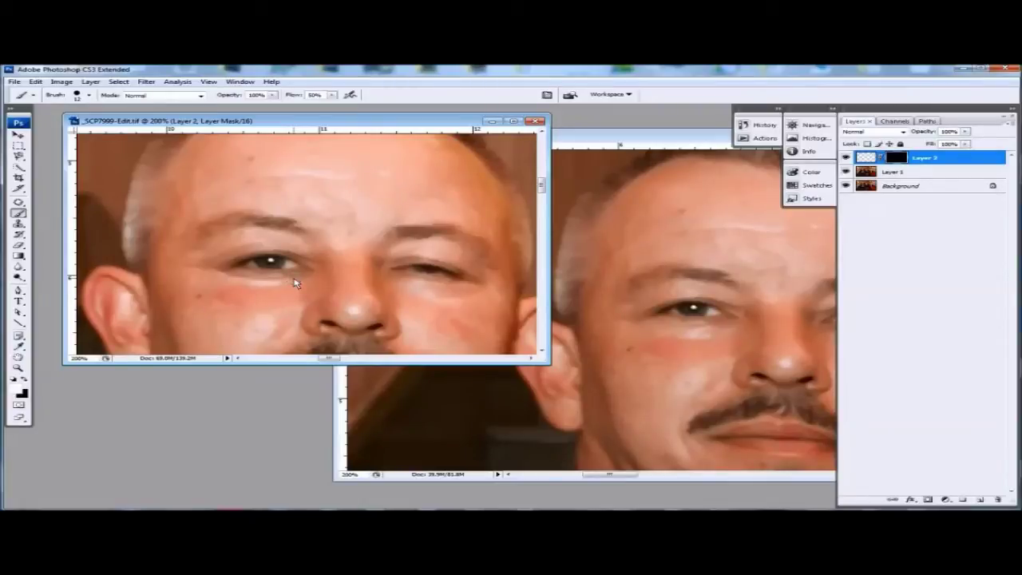
- Free-transform the eye layer with its opacity lowered to 57% and align it over the original eye
key("ctrl+t")
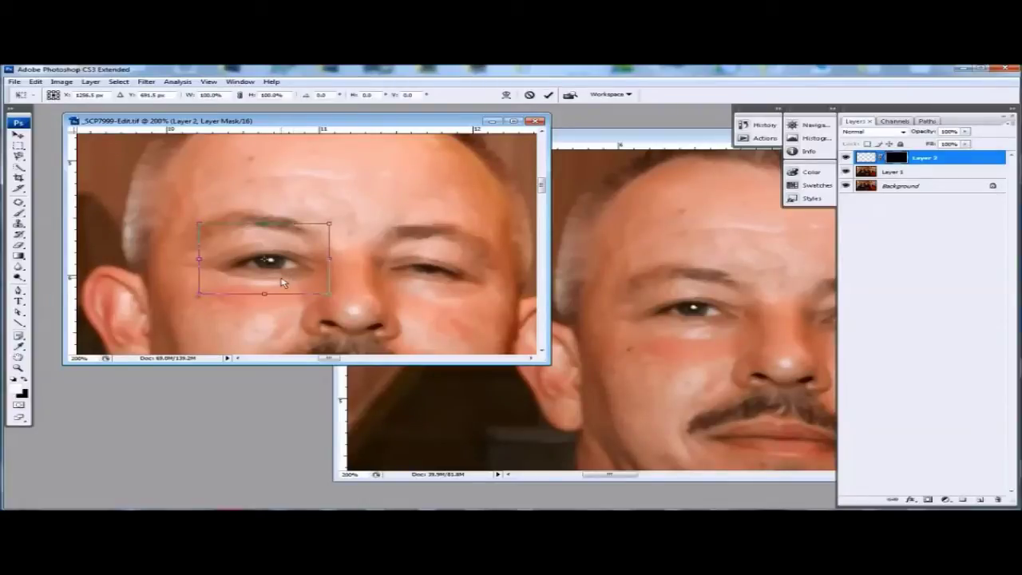
mouse_move(283, 281)
left_mouse_down()
mouse_move(276, 287)
mouse_move(276, 266)
mouse_move(283, 277)
left_mouse_up()
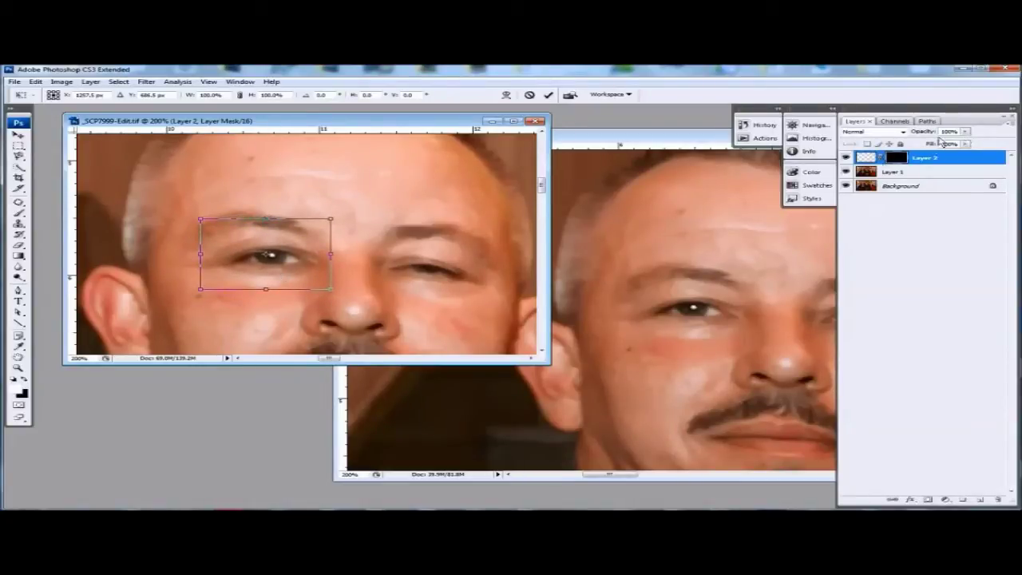
left_click(965, 132)
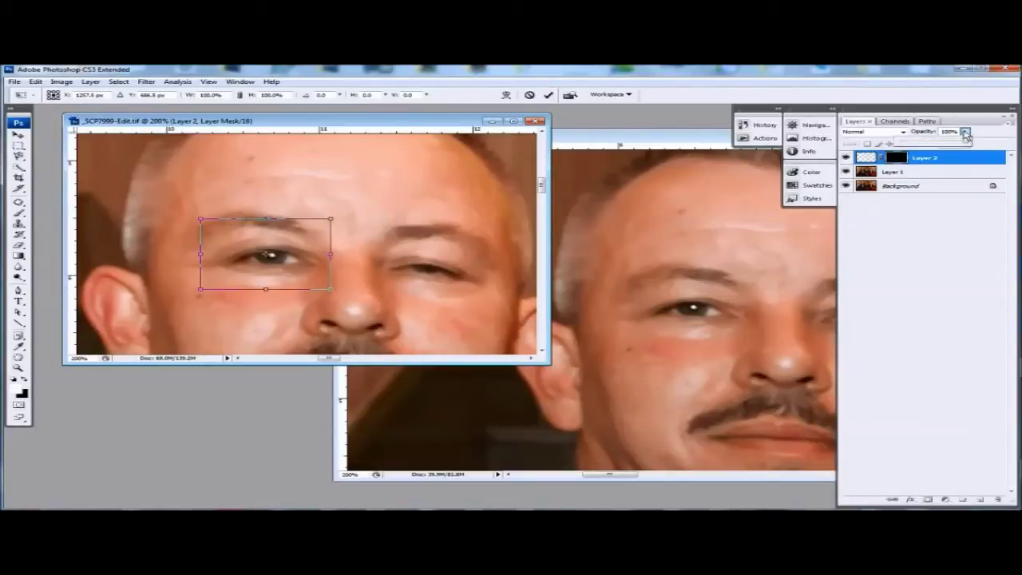
left_click_drag(940, 144, 939, 144)
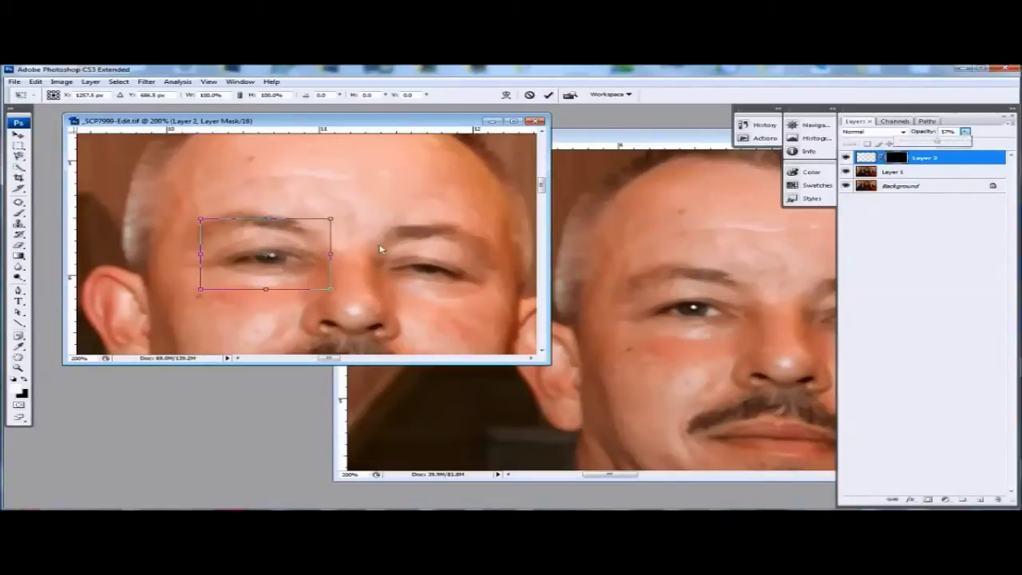
mouse_move(300, 269)
left_mouse_down()
mouse_move(274, 264)
mouse_move(292, 275)
left_mouse_up()
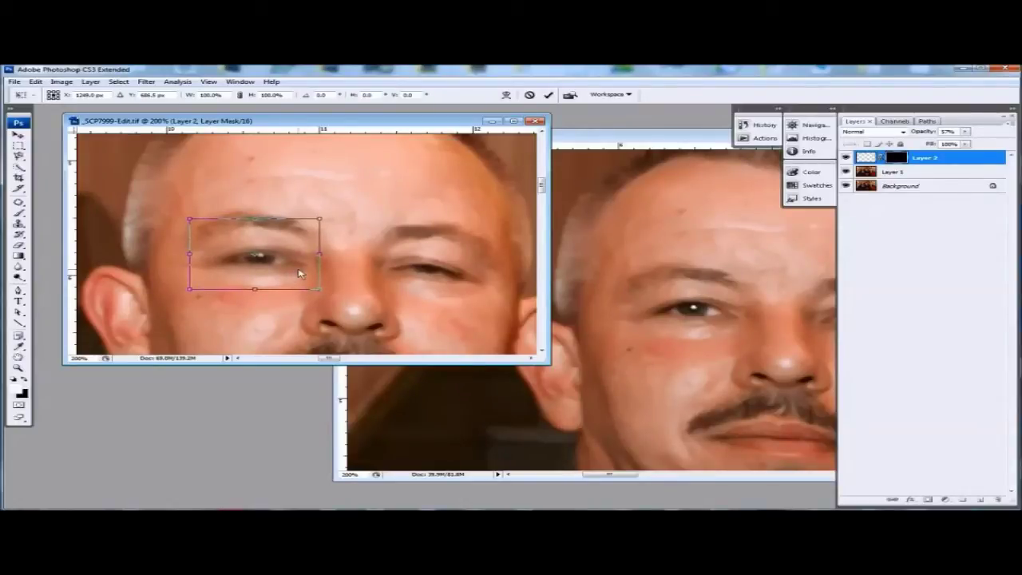
key("Return")
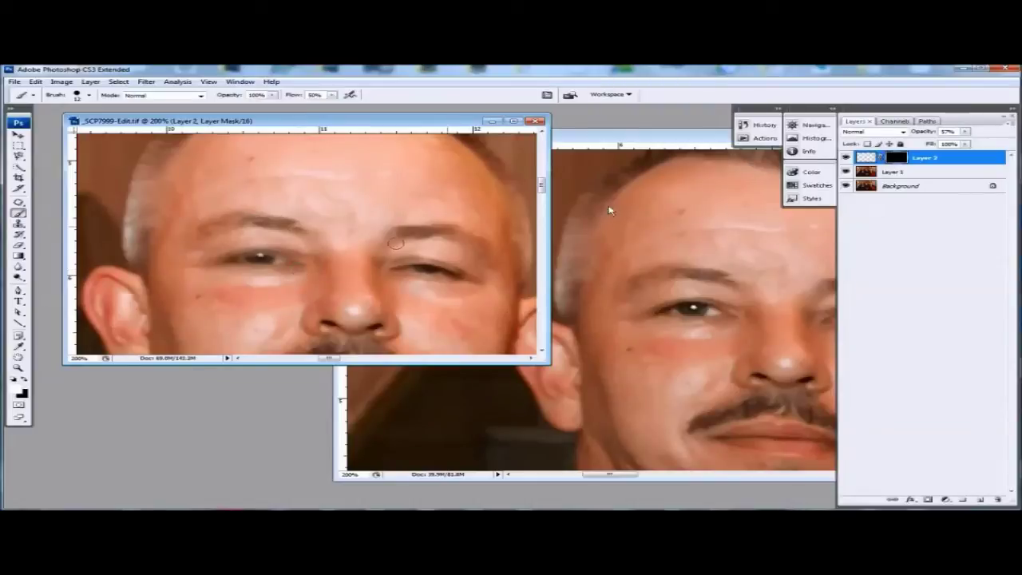
- Restore the eye layer's opacity to 100% and nudge the eye into its final position
left_click(965, 133)
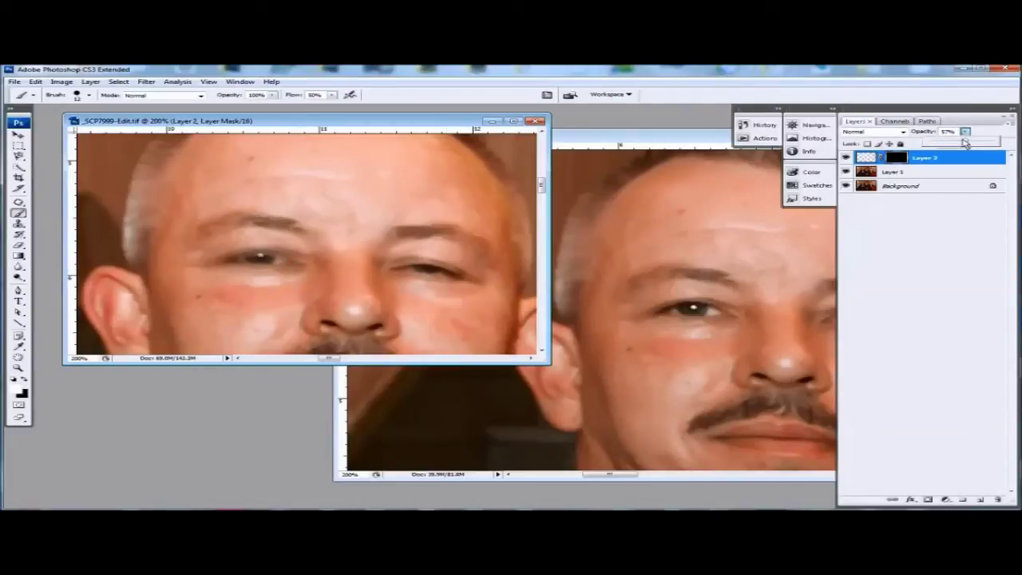
left_click_drag(964, 142, 1005, 148)
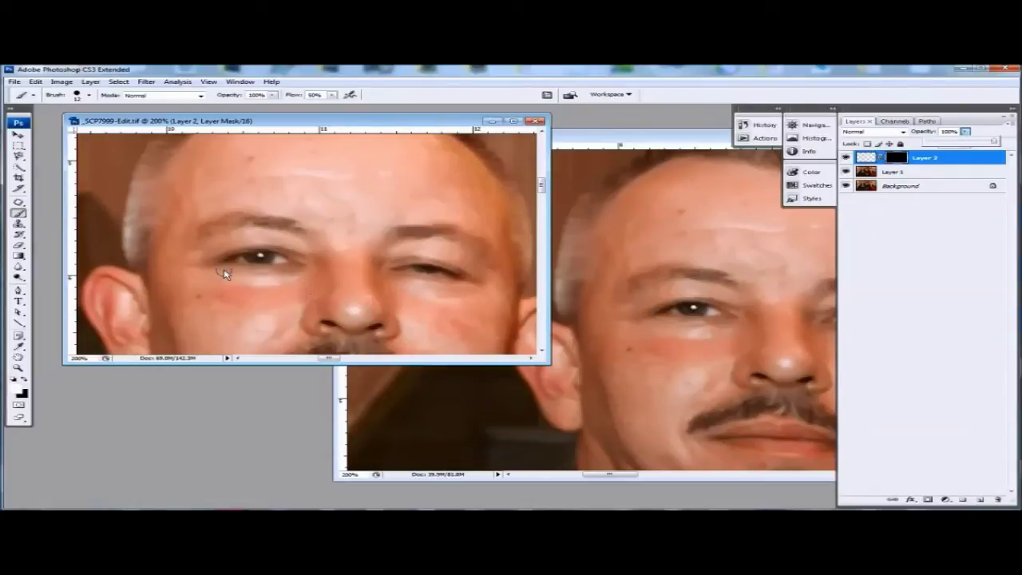
key("v")
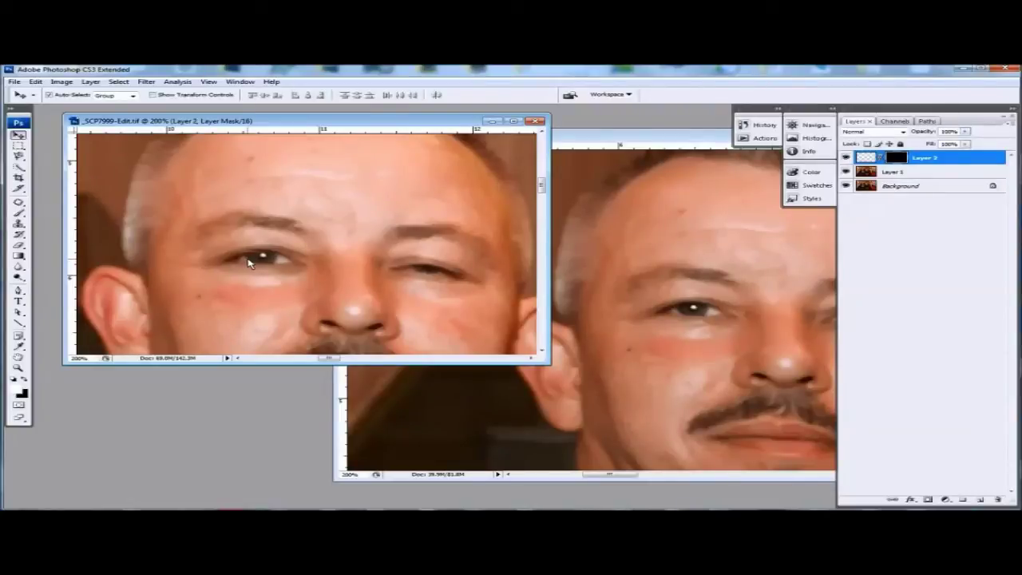
key("b")
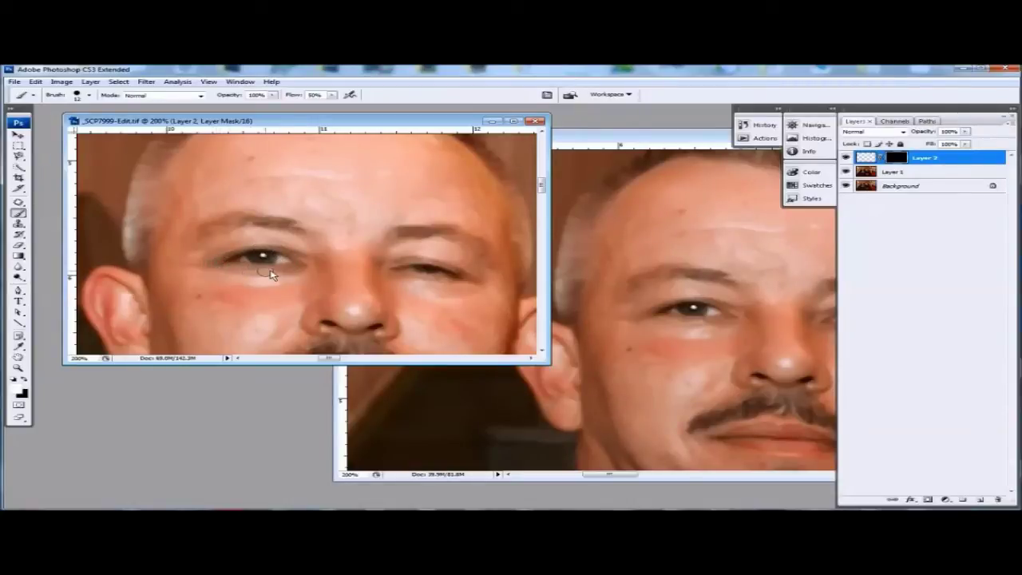
- Brush around the lower edge of the open eye on the layer mask to refine the revealed area, and check the brush settings
mouse_move(288, 259)
left_mouse_down()
mouse_move(247, 256)
mouse_move(296, 262)
mouse_move(254, 266)
left_mouse_up()
right_click(254, 266)
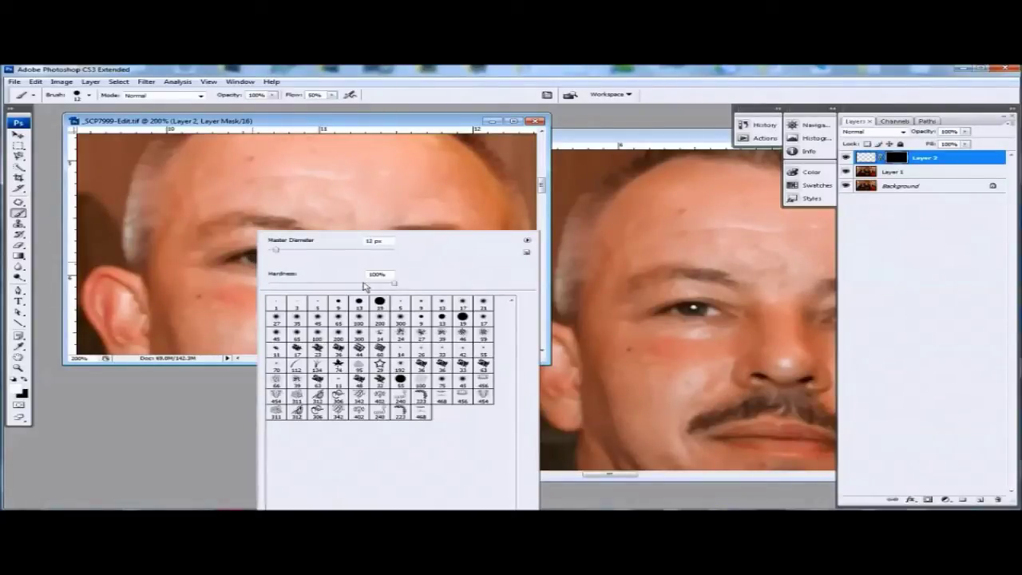
left_click(289, 128)
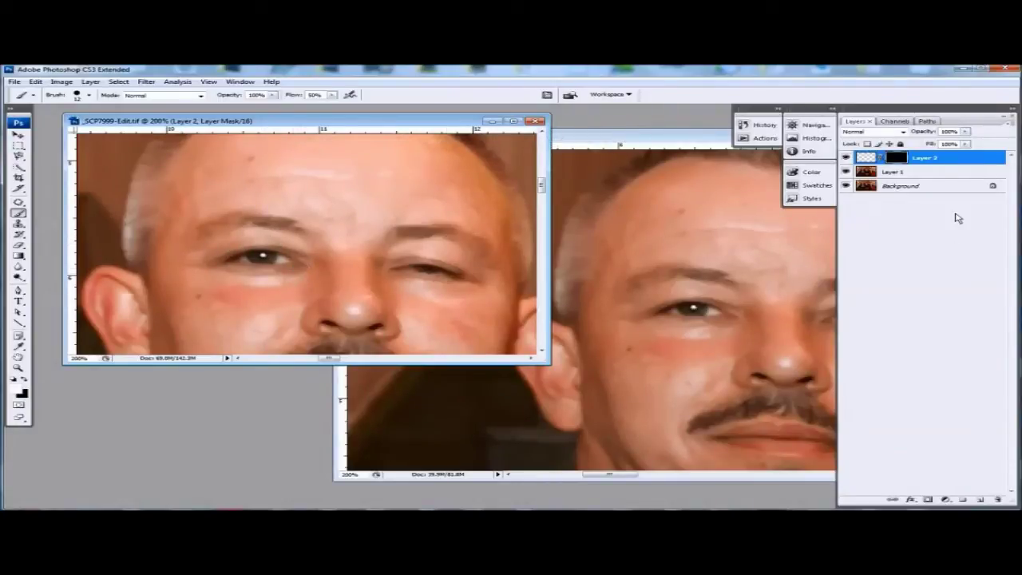
- Merge the eye layer down into Layer 1 and switch to the Blur tool for its edges
right_click(929, 160)
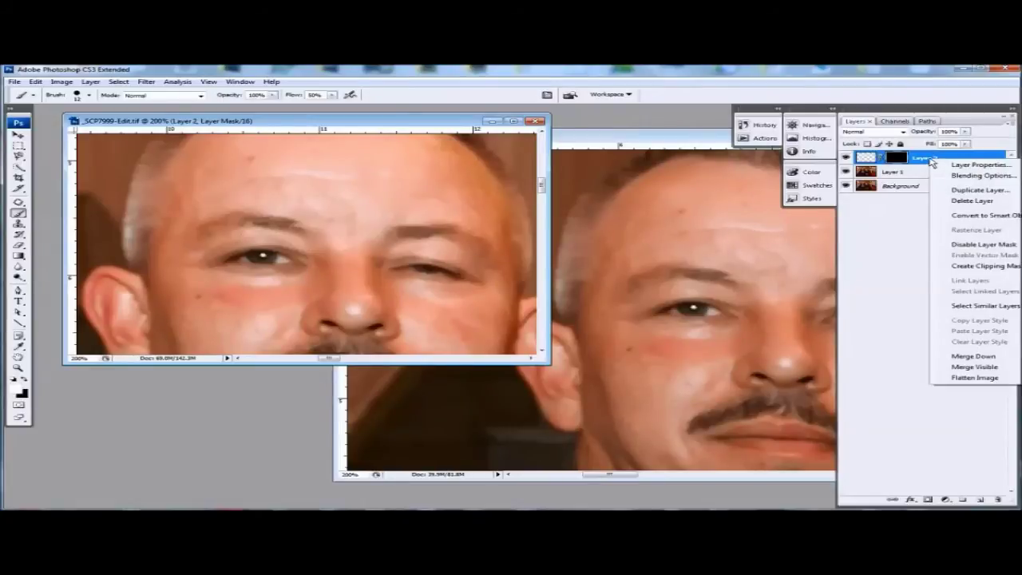
left_click(974, 356)
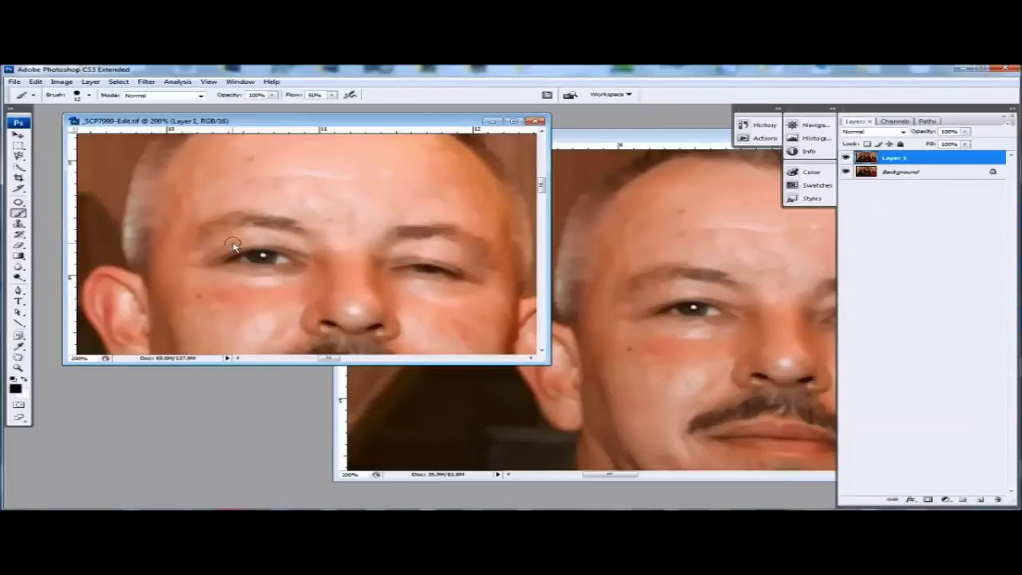
key("r")
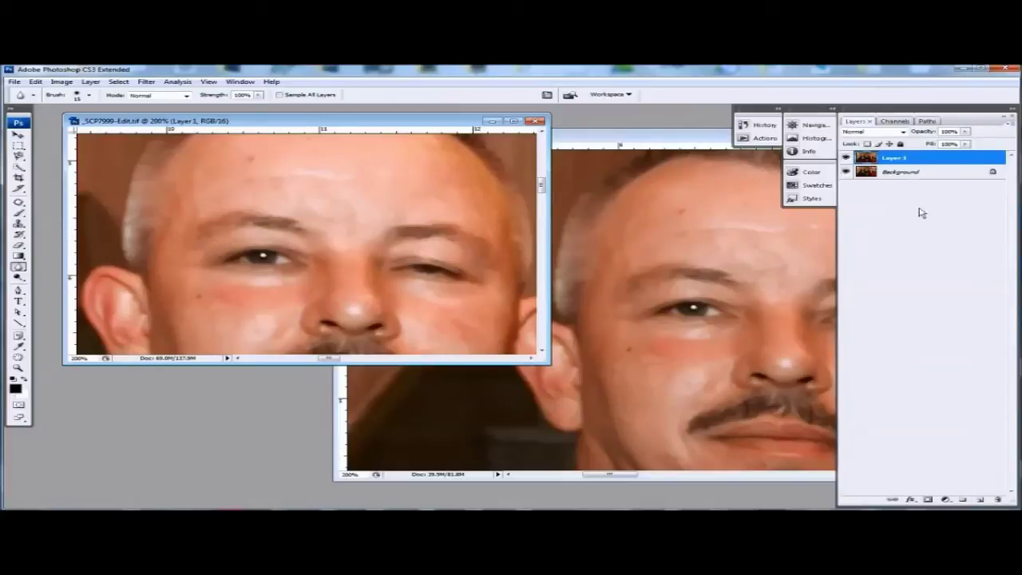
- Toggle the visibility of Layer 1 repeatedly to compare the replaced eye with the original
left_click(846, 159)
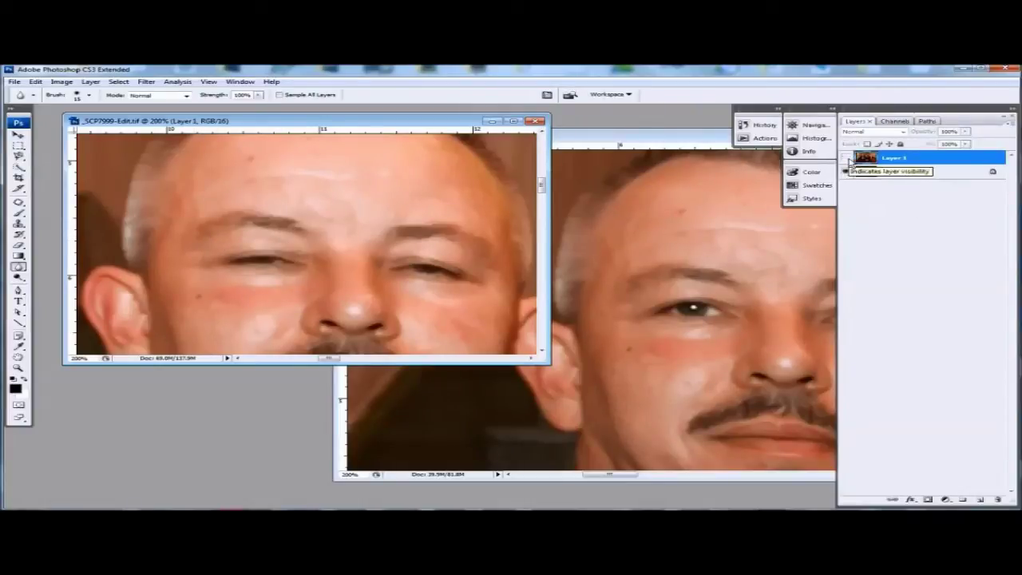
left_click(846, 158)
left_click(846, 158)
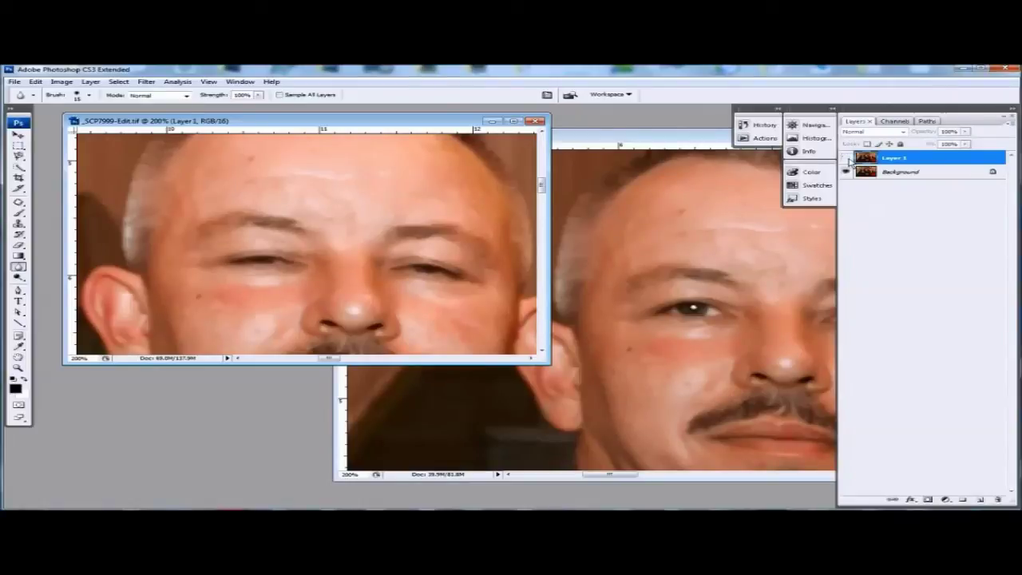
left_click(846, 158)
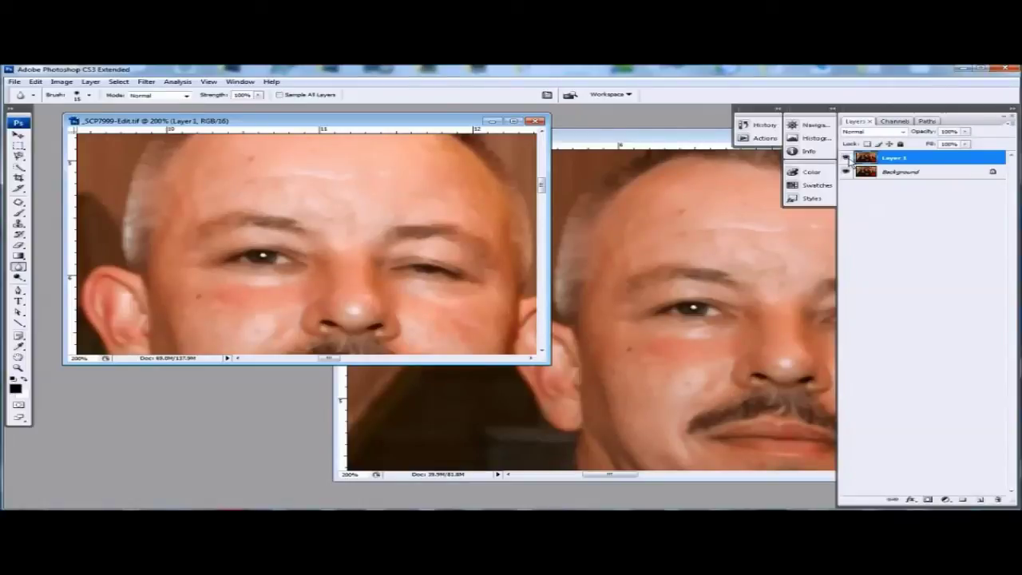
left_click(846, 159)
left_click(846, 158)
- Zoom out to 100% and compare the whole face with Layer 1 hidden and shown
key("z")
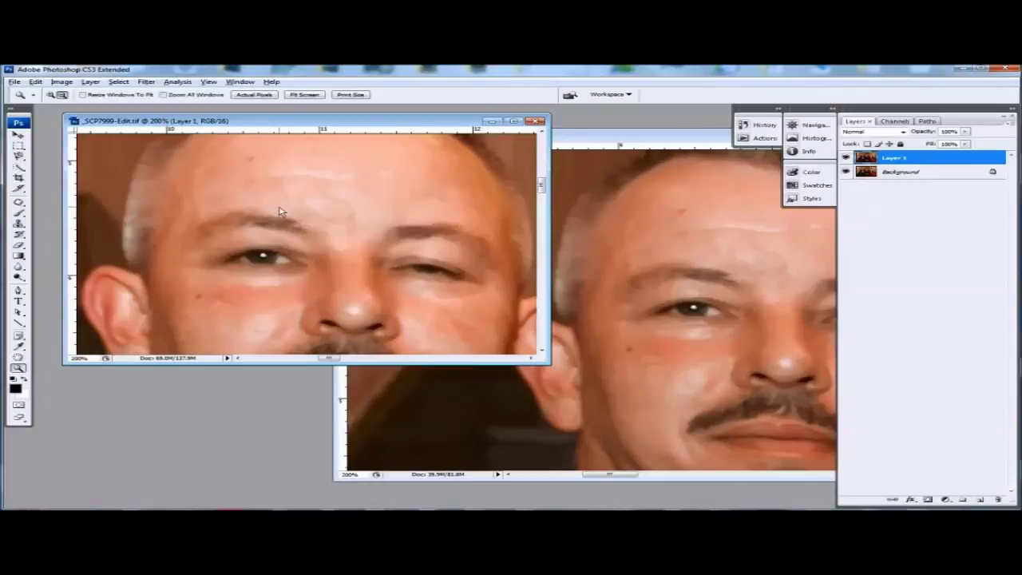
left_click(279, 210, "alt")
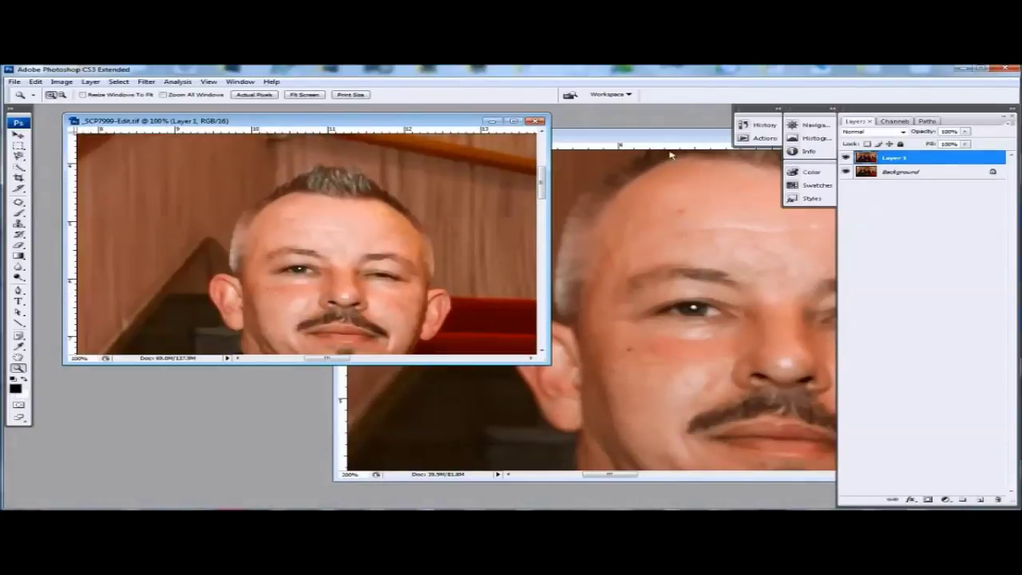
left_click(846, 158)
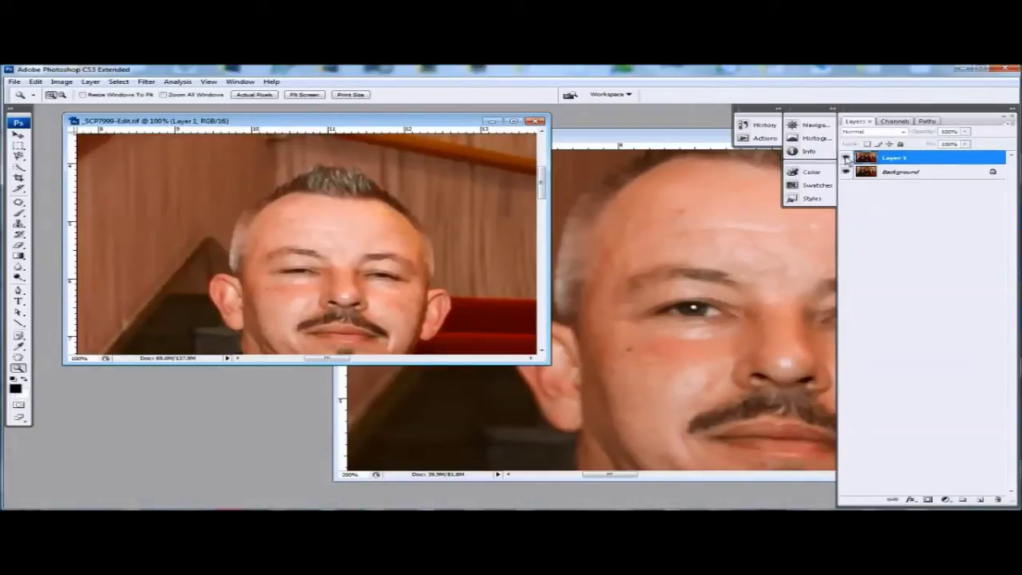
left_click(846, 158)
left_click(846, 159)
left_click(846, 158)
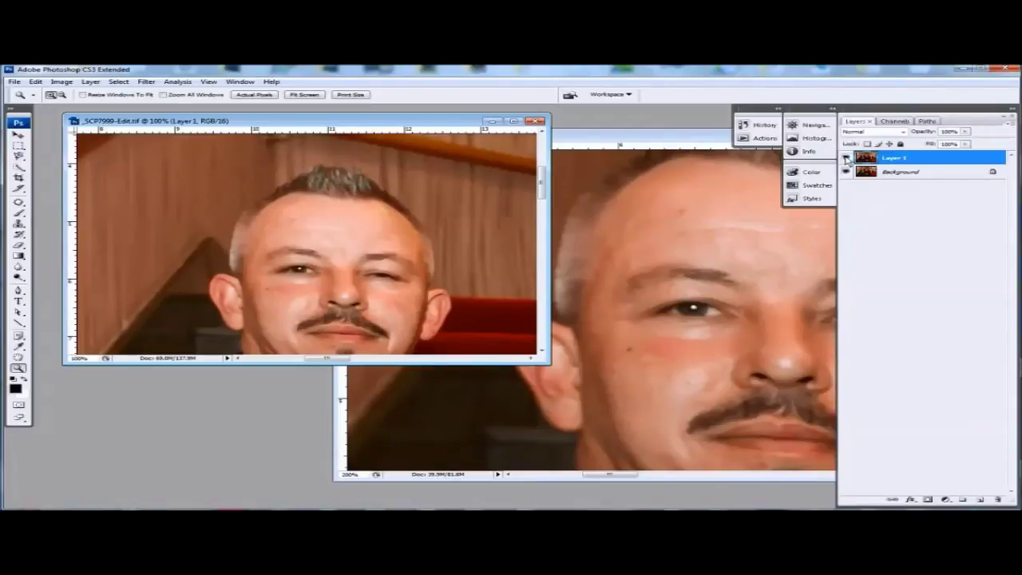